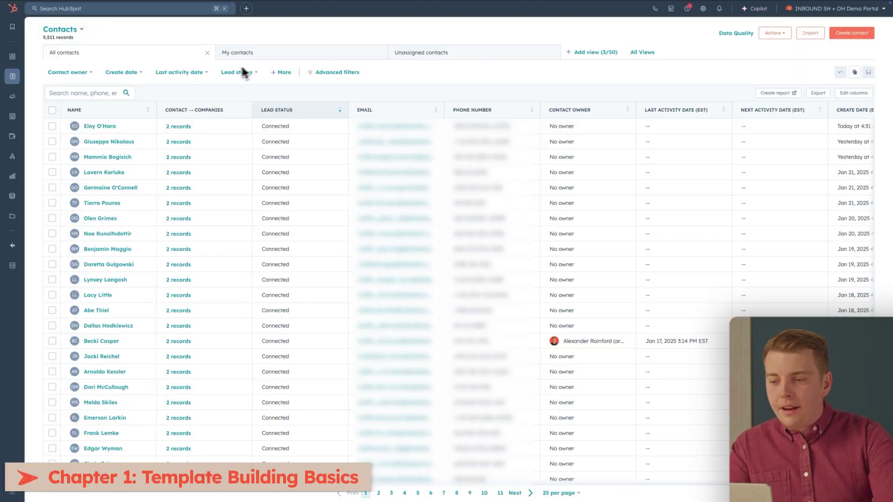
# Go to the Templates library and start a new email template from scratch.
pyautogui.moveTo(12, 217)
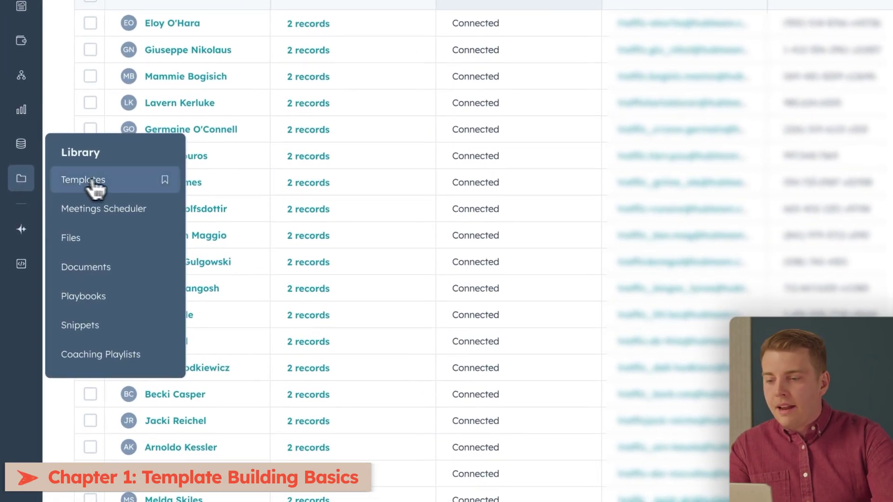
pyautogui.click(120, 181)
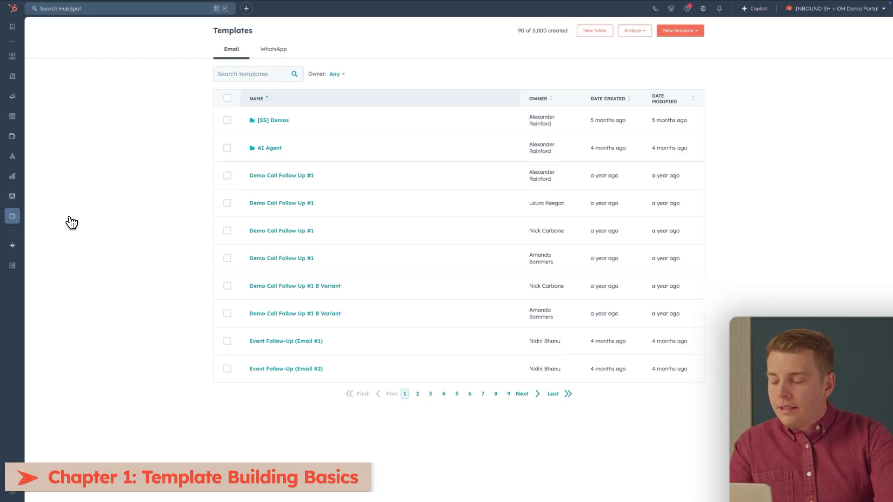
pyautogui.click(700, 33)
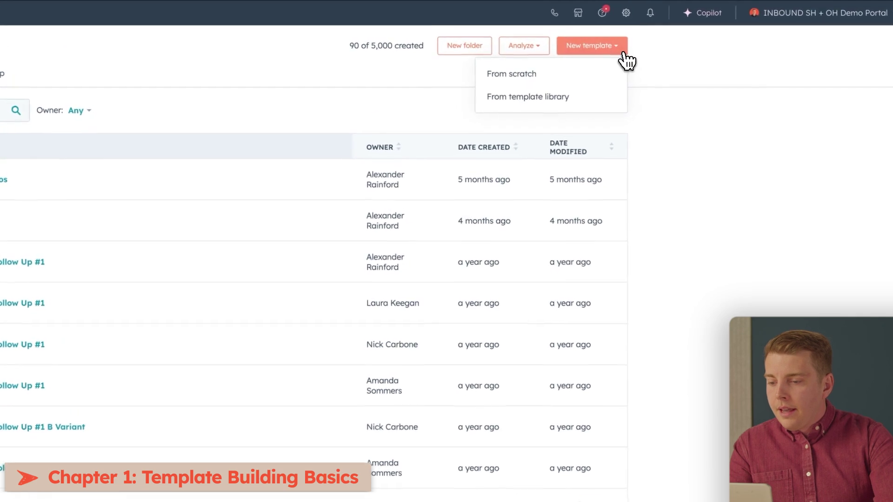
pyautogui.click(605, 77)
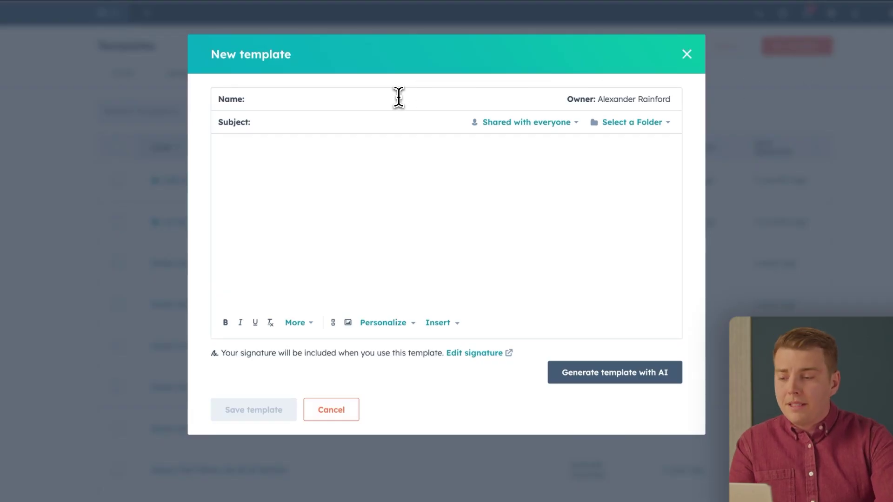
# Name the template 'industry pain point outreach' with a 'quick question about [industry challenge]' subject.
pyautogui.write('industry pain p')
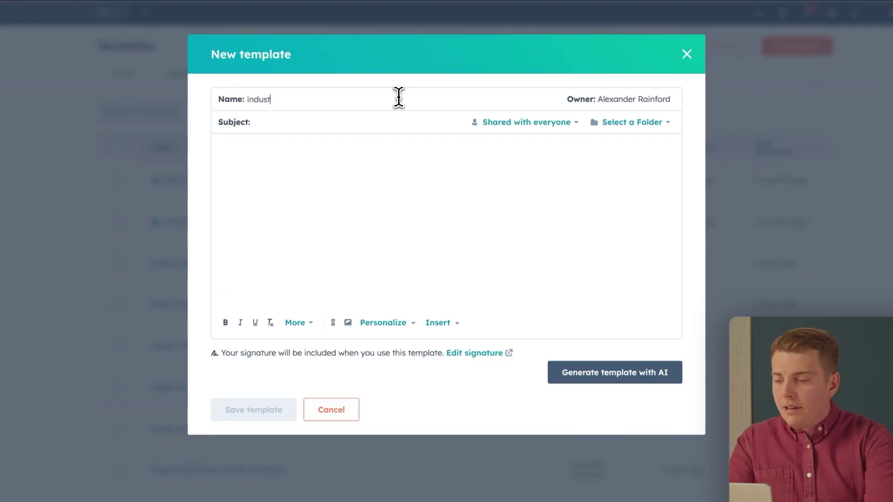
pyautogui.write('oint outreach')
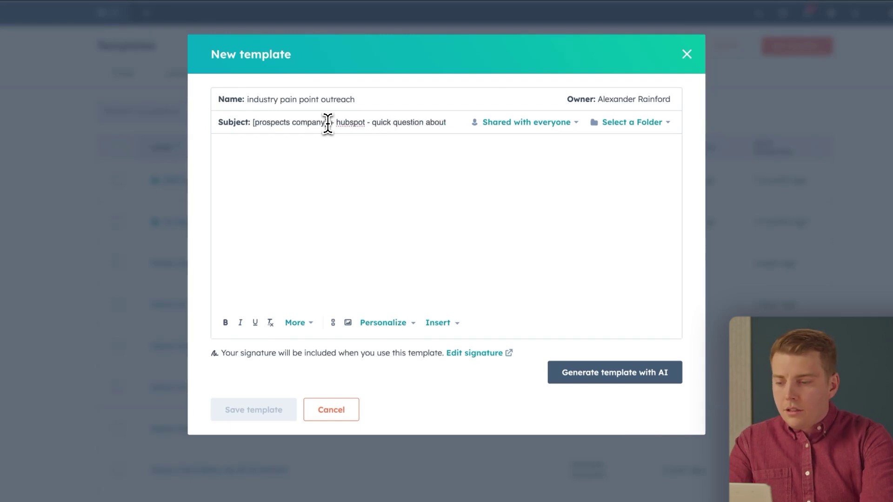
pyautogui.write('ndustry challenge]')
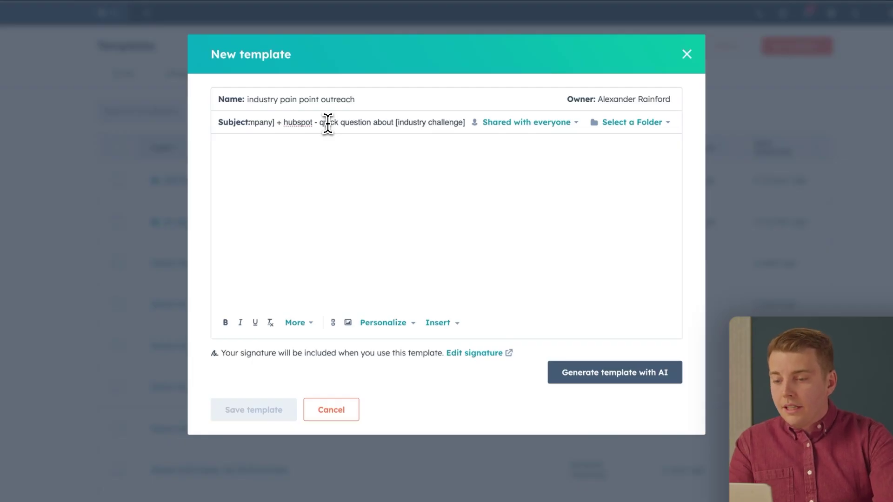
pyautogui.click(397, 328)
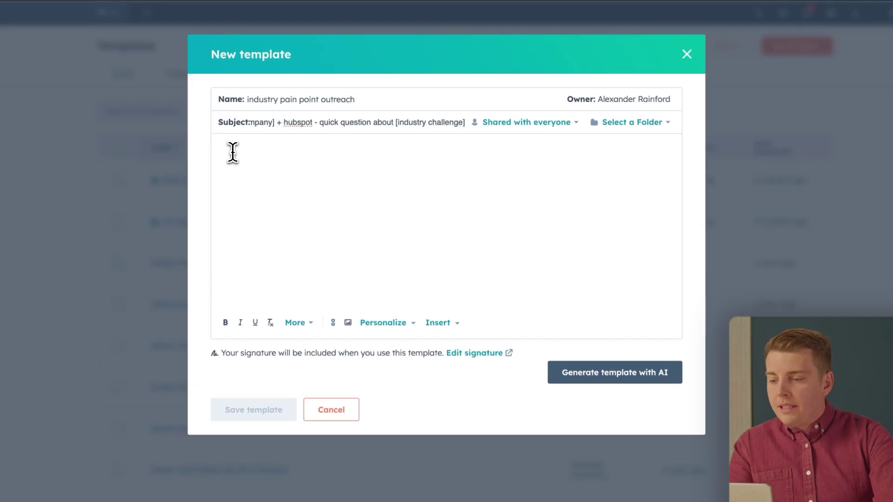
# Start the body with 'Hi' plus the Contact: First name token, then add the observation line.
pyautogui.write('Hi')
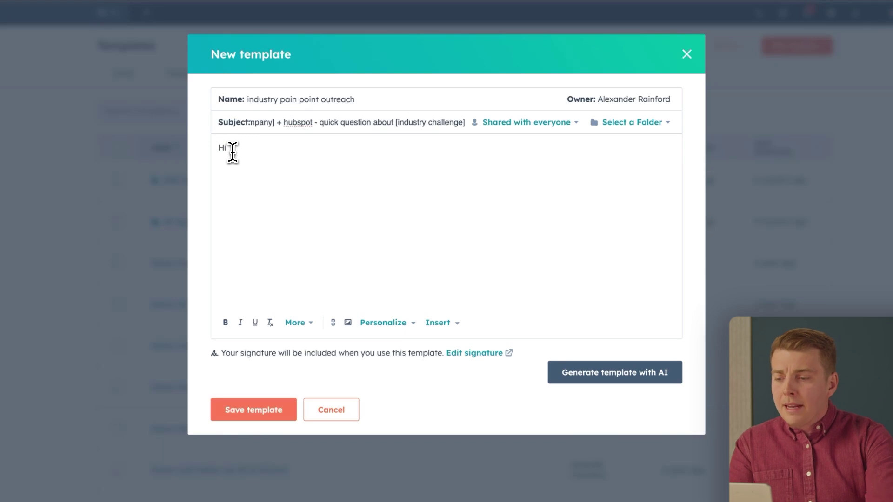
pyautogui.click(384, 324)
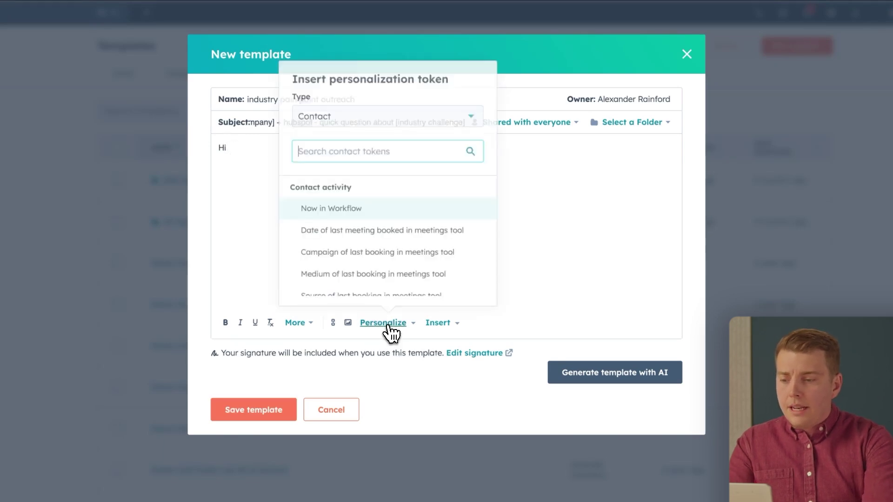
pyautogui.write('name')
pyautogui.click(375, 272)
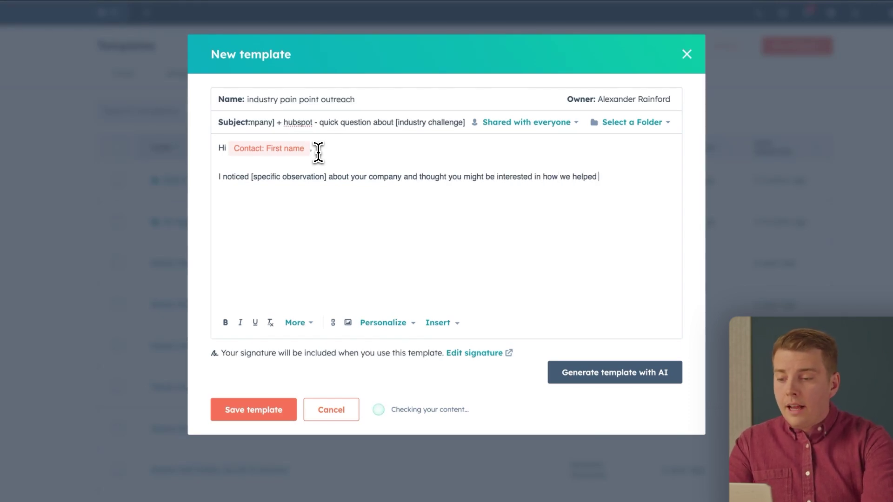
pyautogui.write('similar company] achieve results.')
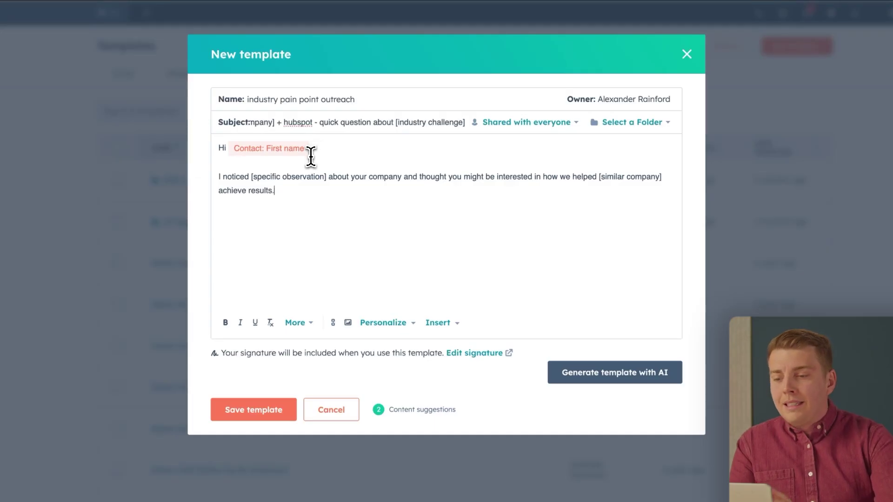
# Make the opening paragraph a bullet point and paste in two more bullet points.
pyautogui.click(303, 326)
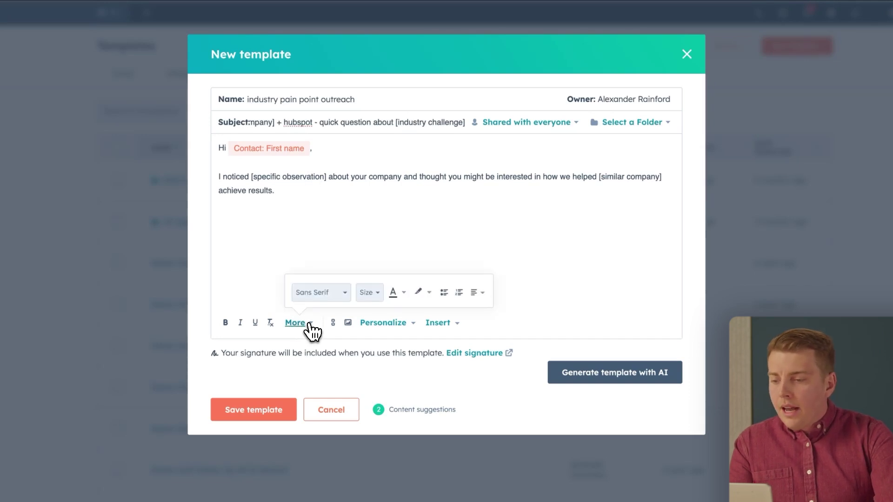
pyautogui.click(444, 293)
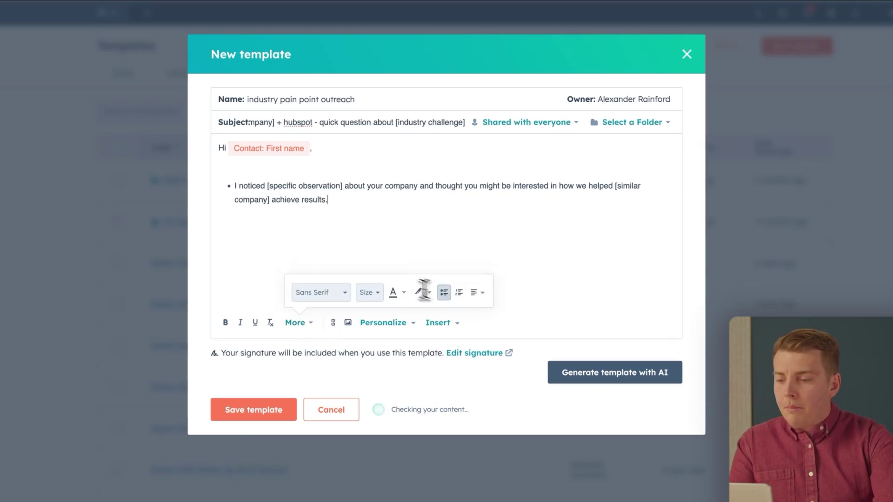
pyautogui.click(343, 201)
pyautogui.write("Our innovative solution has helped over 500 companies increase their productivity by an average of 35% within the first three months of implementation. As a limited-time offer, we're providing a complimentary consultation and personalized demo to help you discover how our platform can address your specific needs.")
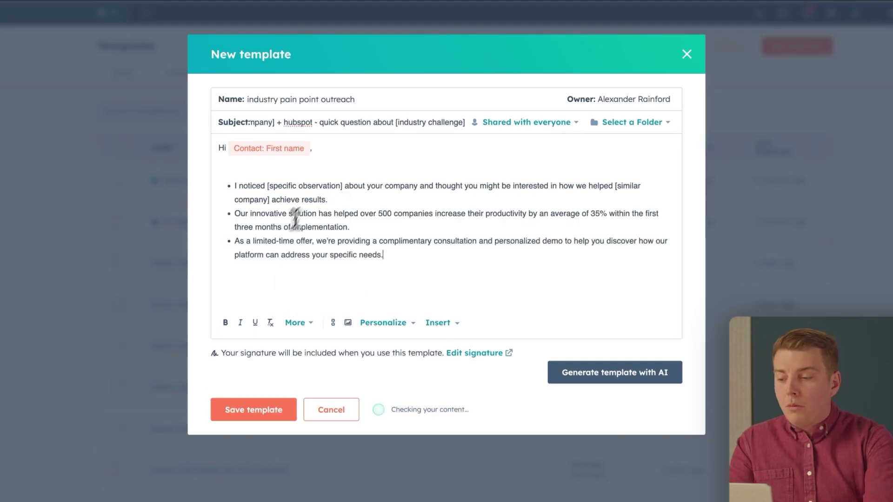
# Make the phrase 'As a limited-time offer' bold.
pyautogui.moveTo(235, 241); pyautogui.dragTo(306, 245)
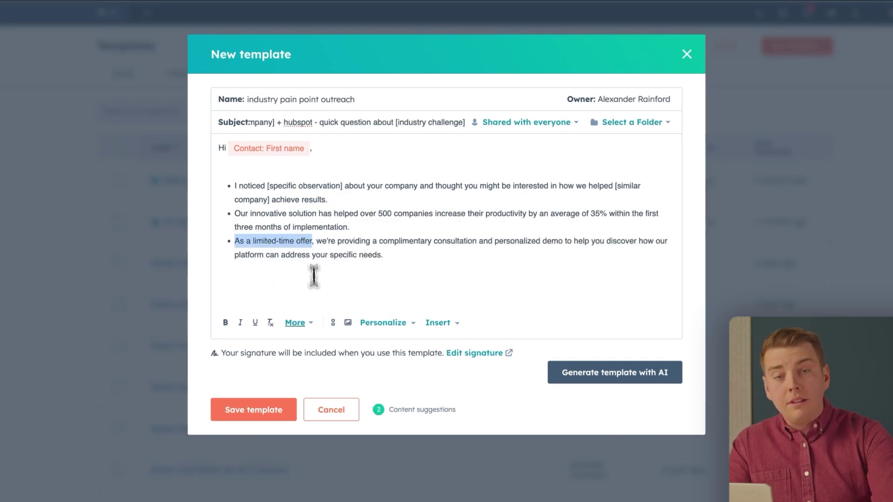
pyautogui.click(225, 322)
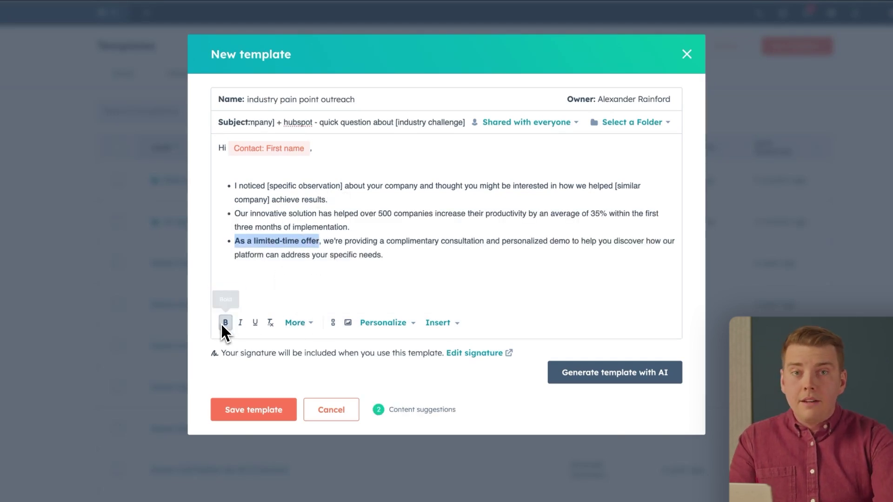
pyautogui.click(388, 256)
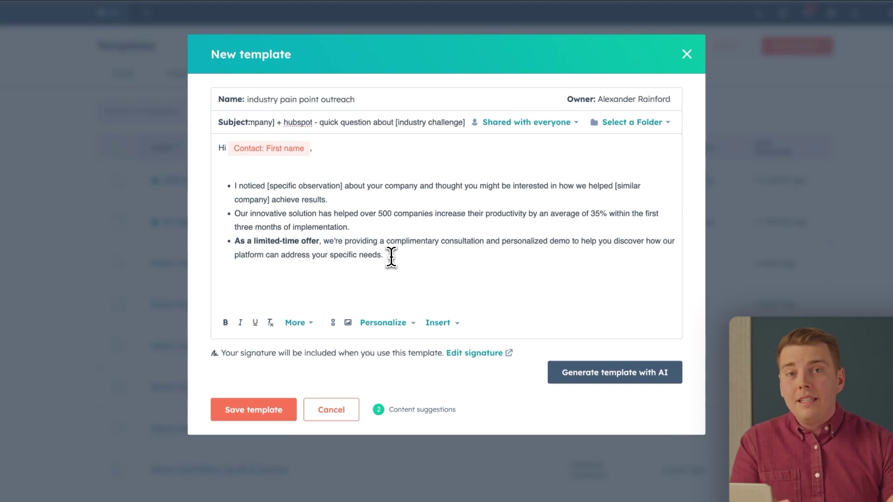
pyautogui.click(437, 323)
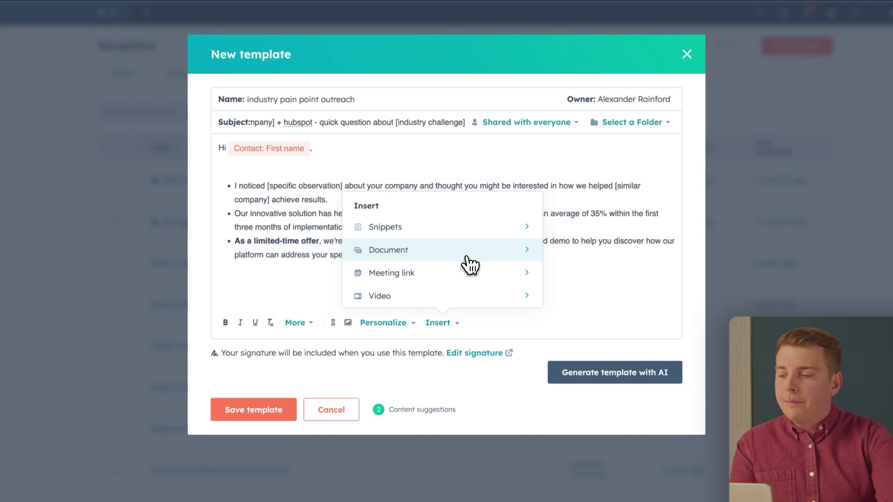
# Look at snippet management in a new tab and discard a new snippet without saving.
pyautogui.click(511, 233)
pyautogui.click(535, 147)
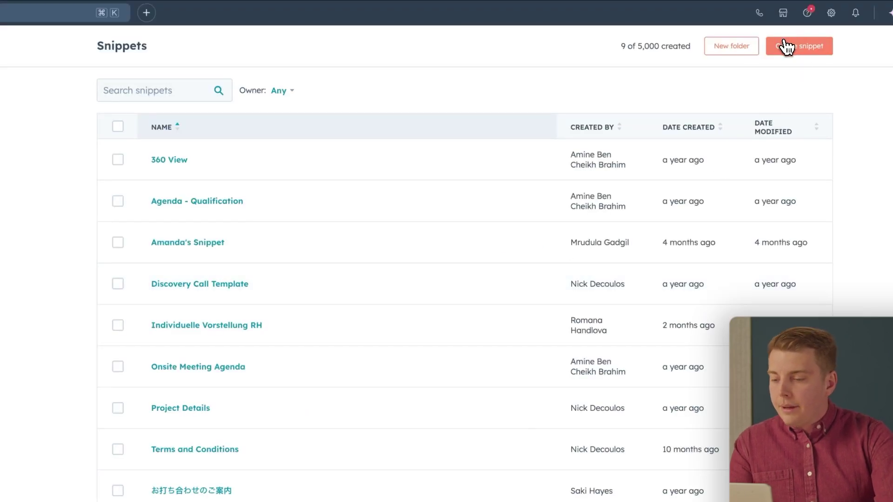
pyautogui.click(786, 46)
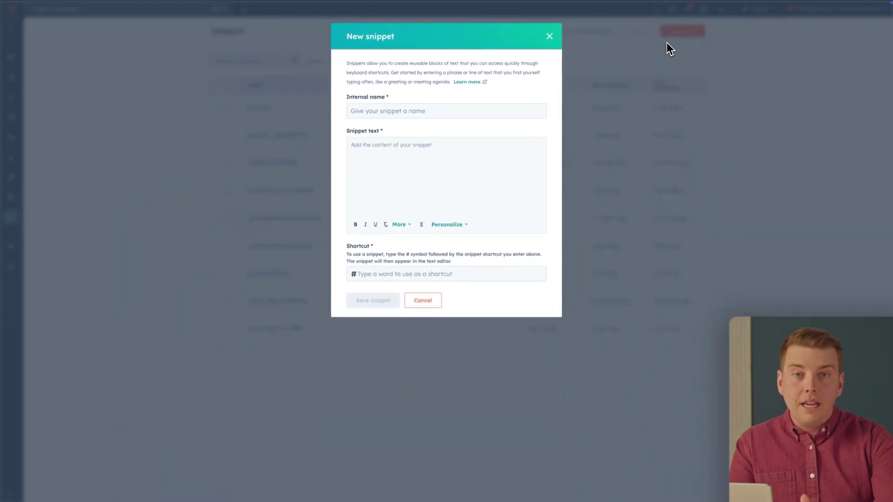
pyautogui.click(548, 36)
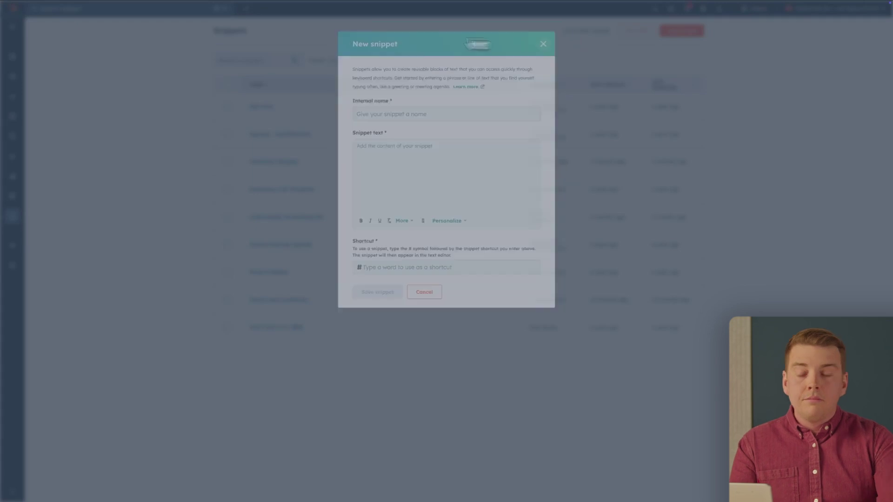
# Save the industry pain point outreach email as a new template.
pyautogui.moveTo(200, 10)
pyautogui.click(93, 16)
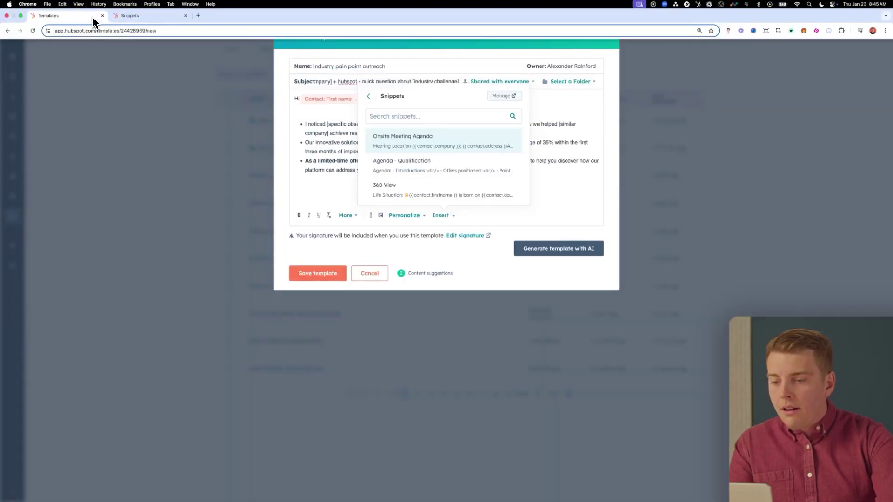
pyautogui.click(320, 275)
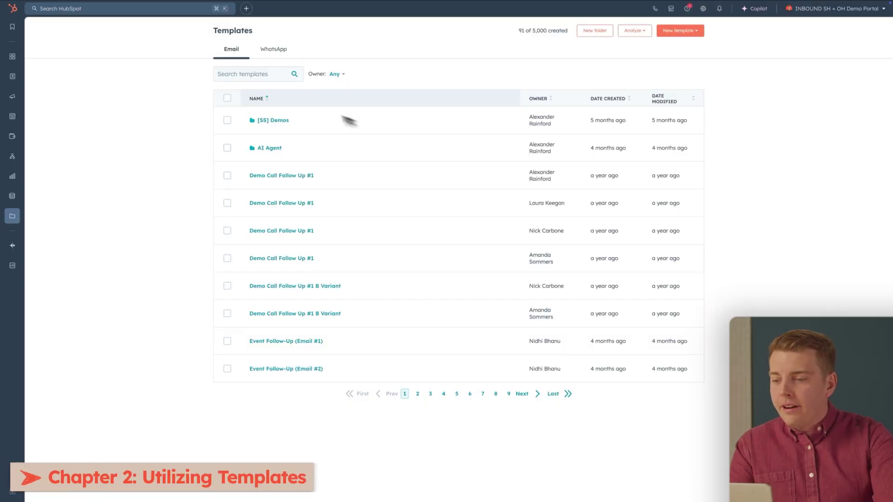
# Email the first contact from Contacts, filling the body with the saved outreach template.
pyautogui.moveTo(13, 77)
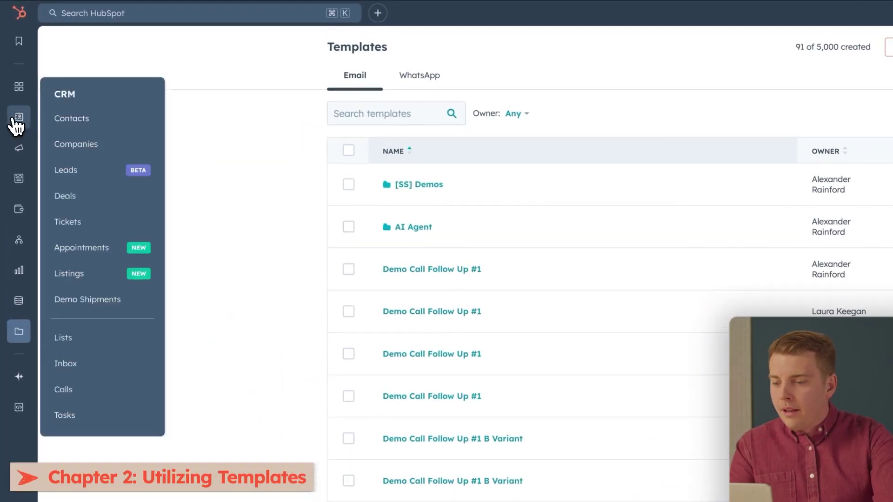
pyautogui.click(89, 122)
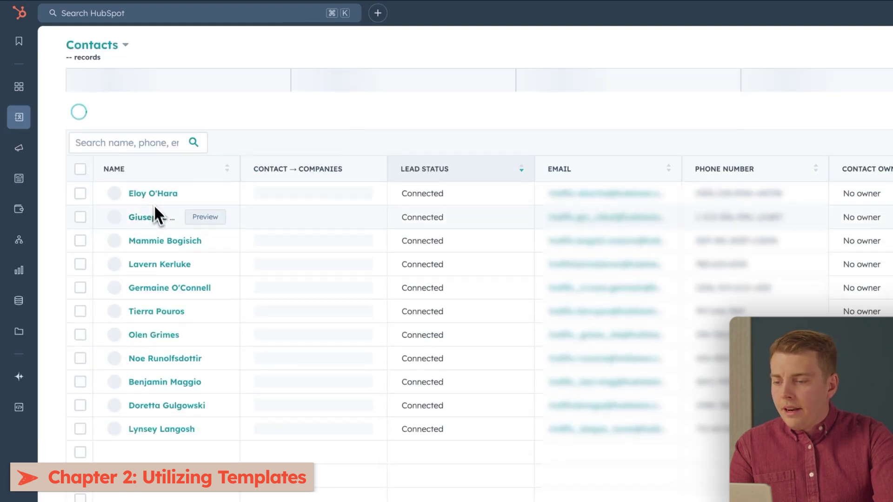
pyautogui.click(156, 198)
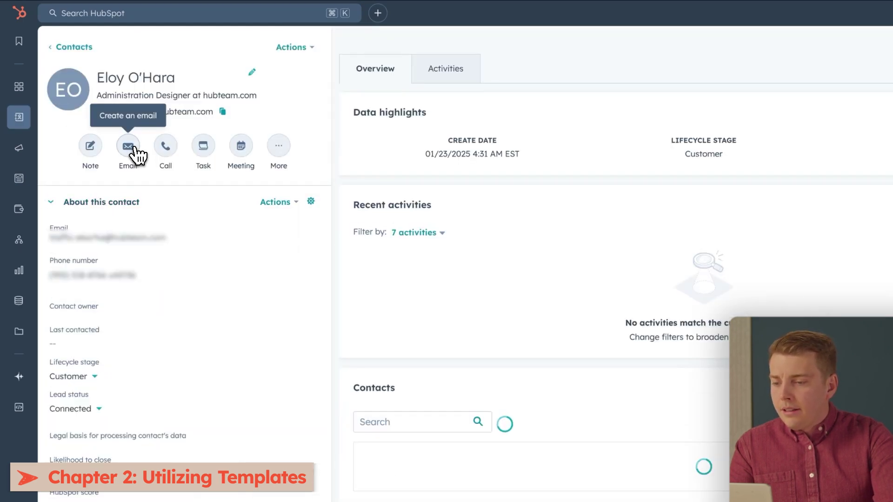
pyautogui.click(133, 147)
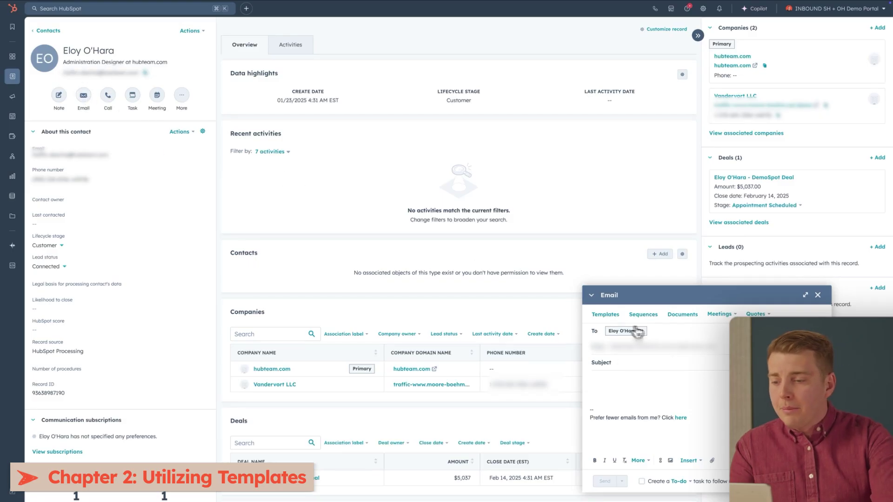
pyautogui.click(606, 315)
pyautogui.click(334, 169)
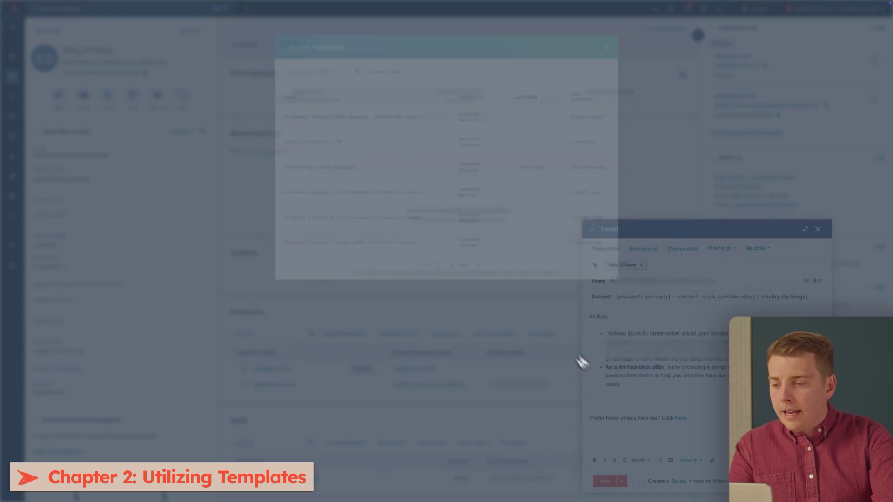
pyautogui.click(607, 479)
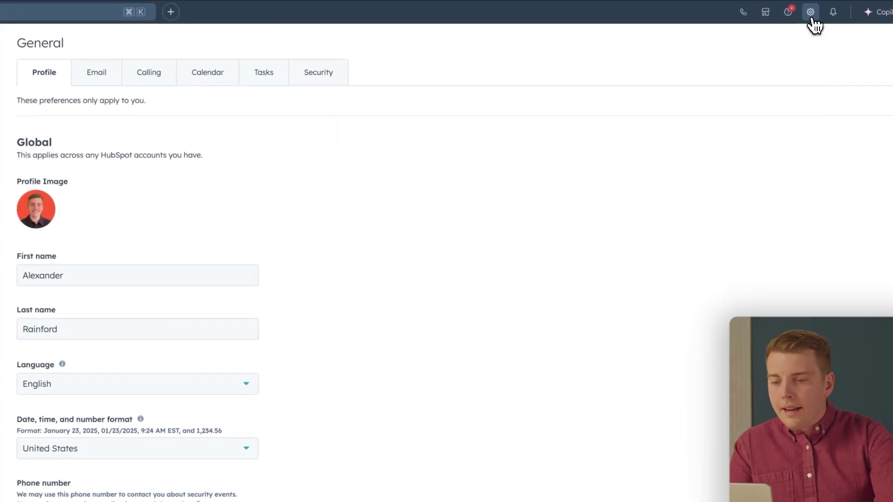
# In Settings > General > Email, start connecting a personal inbox with inbox automation on.
pyautogui.click(810, 20)
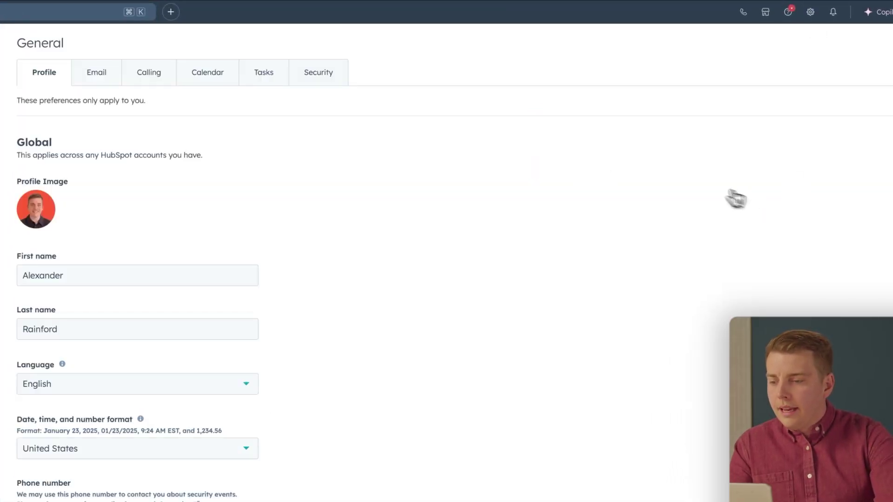
pyautogui.click(105, 83)
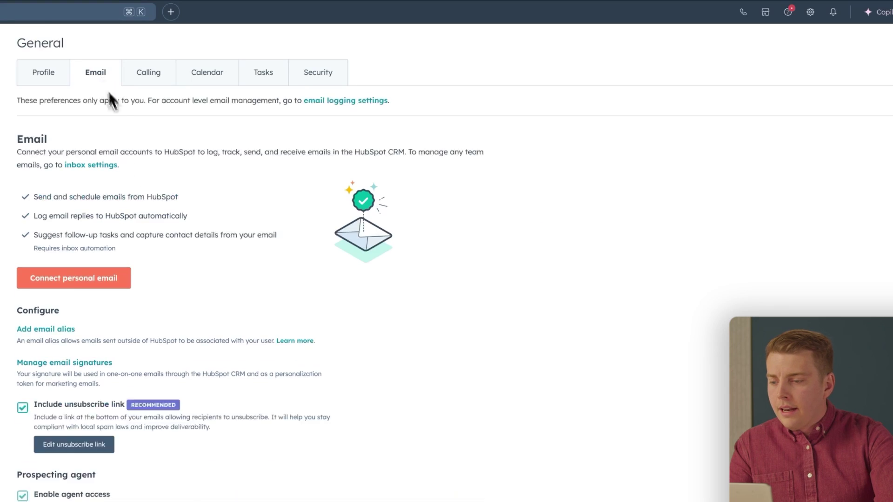
pyautogui.click(122, 282)
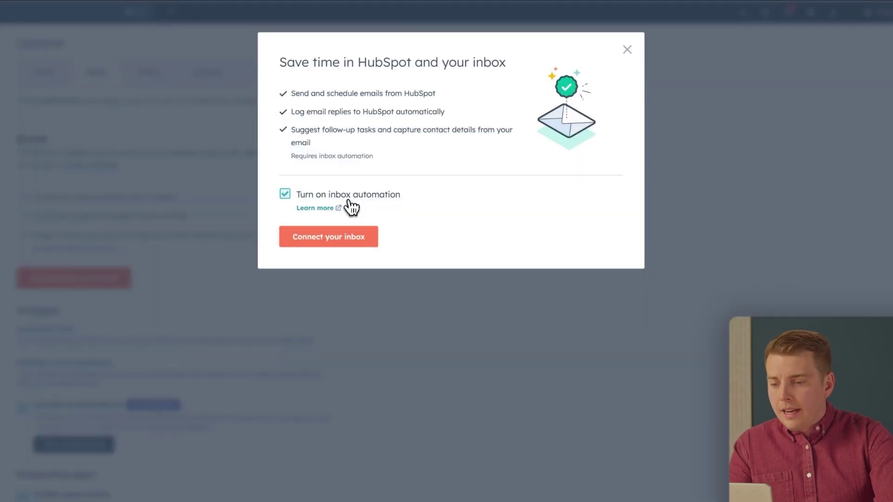
pyautogui.click(353, 237)
# Enter the Gmail address and choose to connect it through Google sign-in.
pyautogui.click(416, 110)
pyautogui.write('a')
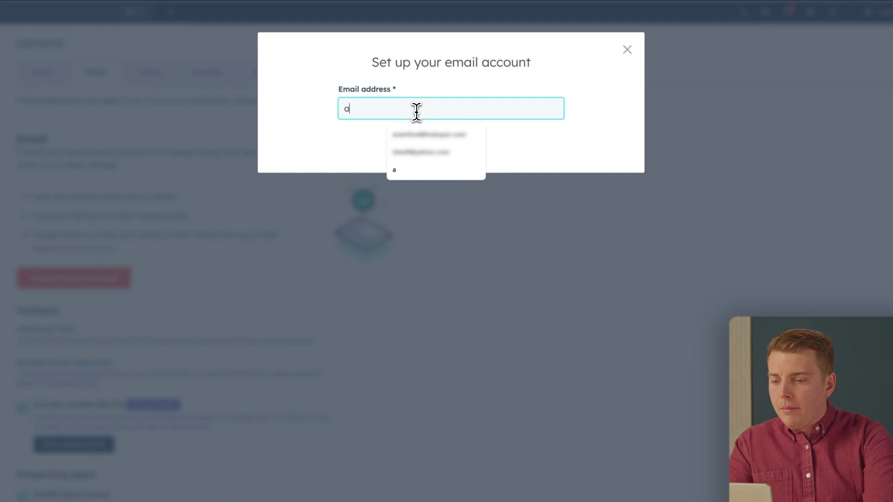
pyautogui.click(427, 134)
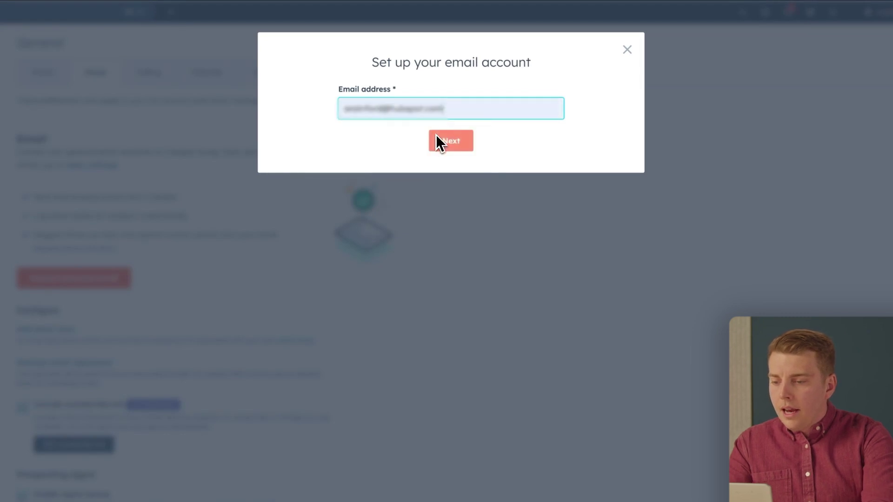
pyautogui.click(456, 150)
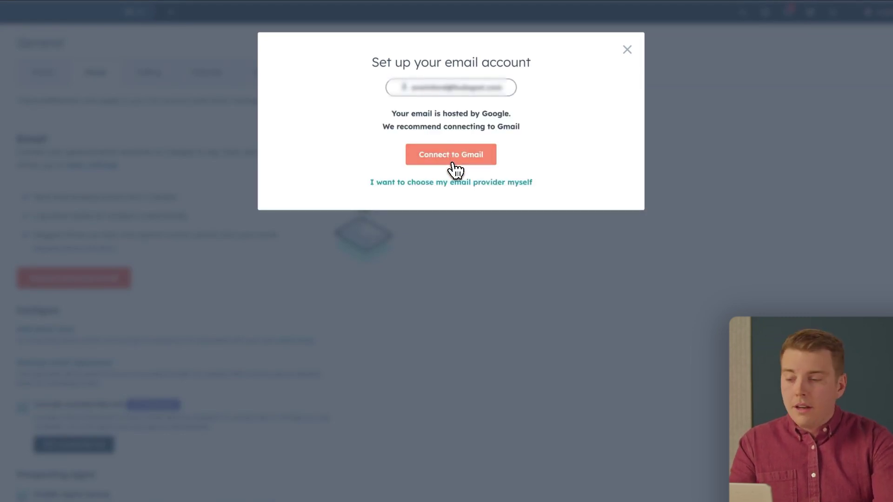
pyautogui.click(453, 162)
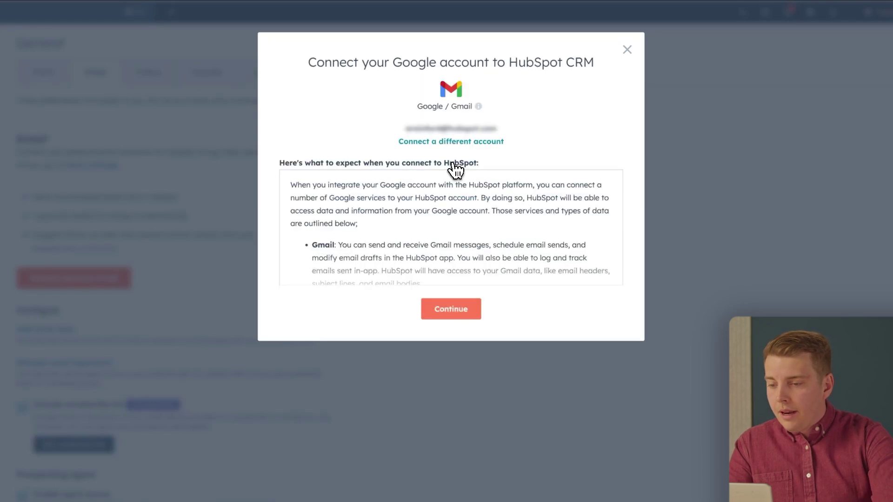
pyautogui.click(442, 303)
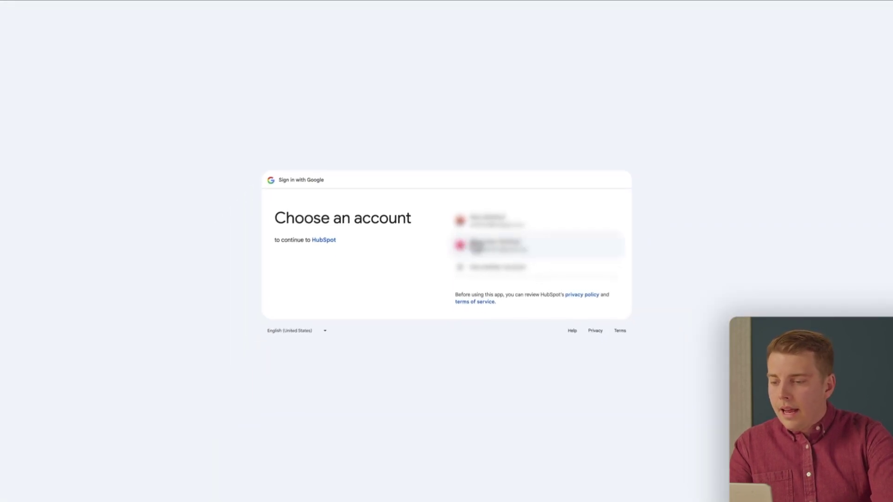
# Continue with the chosen Google account and dismiss the system password prompt.
pyautogui.click(560, 287)
pyautogui.click(442, 183)
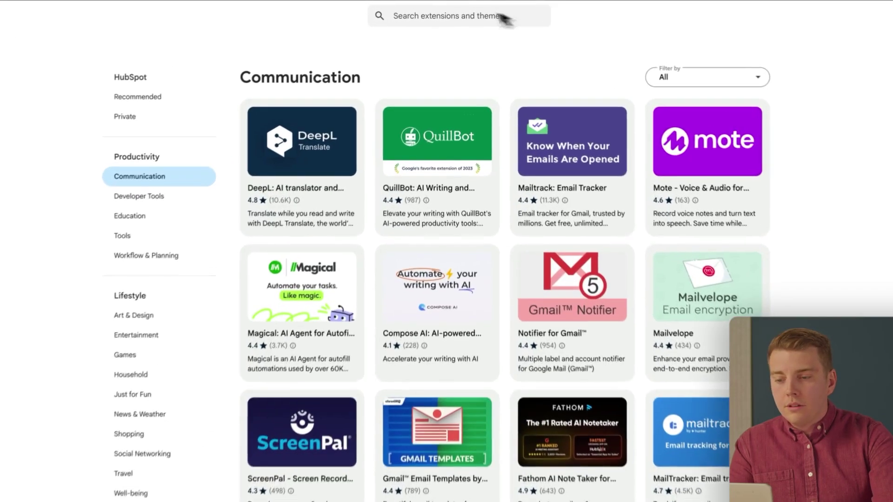
# Search the Web Store for 'hubspot sales' and add the HubSpot Sales extension to Chrome.
pyautogui.click(458, 14)
pyautogui.write('hubspot sales')
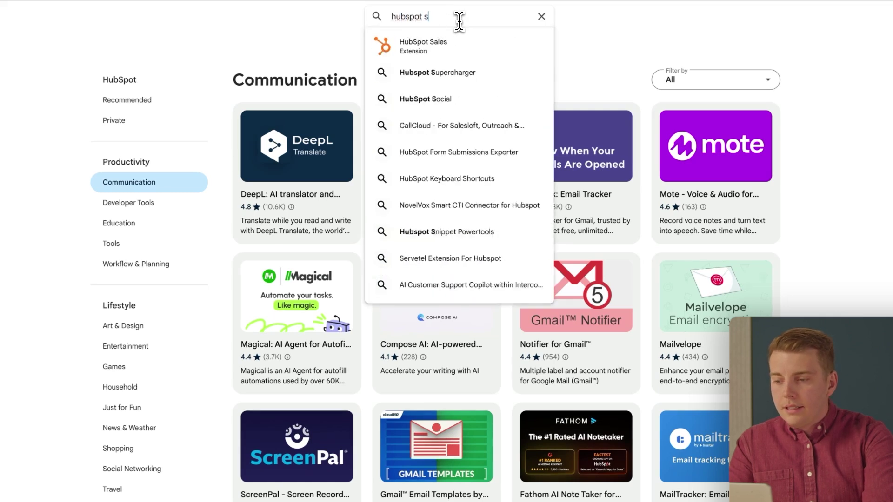
pyautogui.click(455, 40)
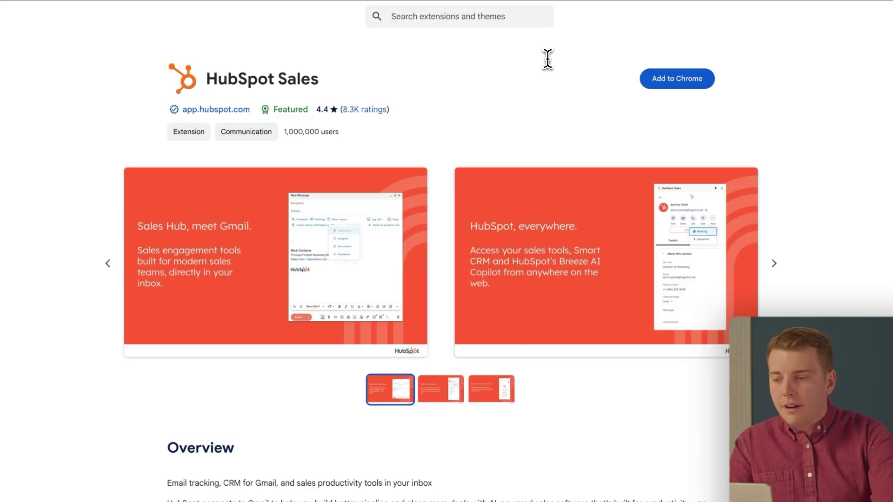
pyautogui.click(677, 80)
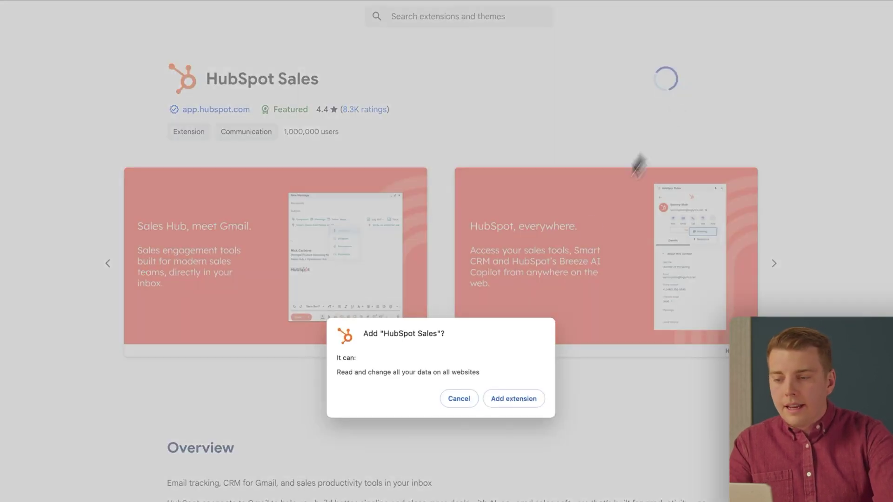
pyautogui.click(504, 399)
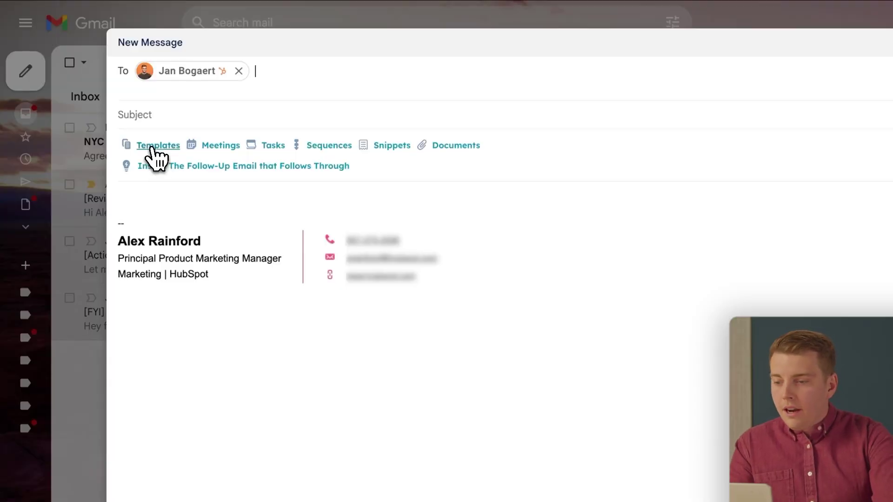
# Insert the recently used follow-up template from HubSpot Templates and send the email.
pyautogui.click(149, 147)
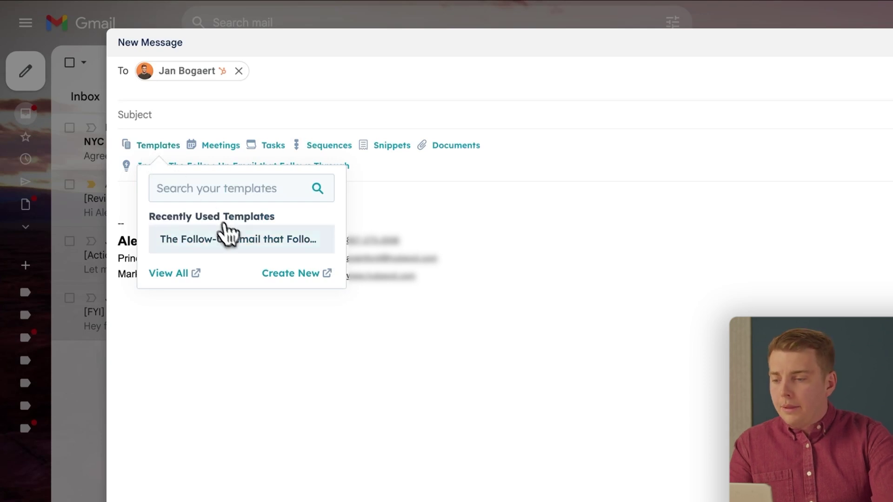
pyautogui.click(226, 239)
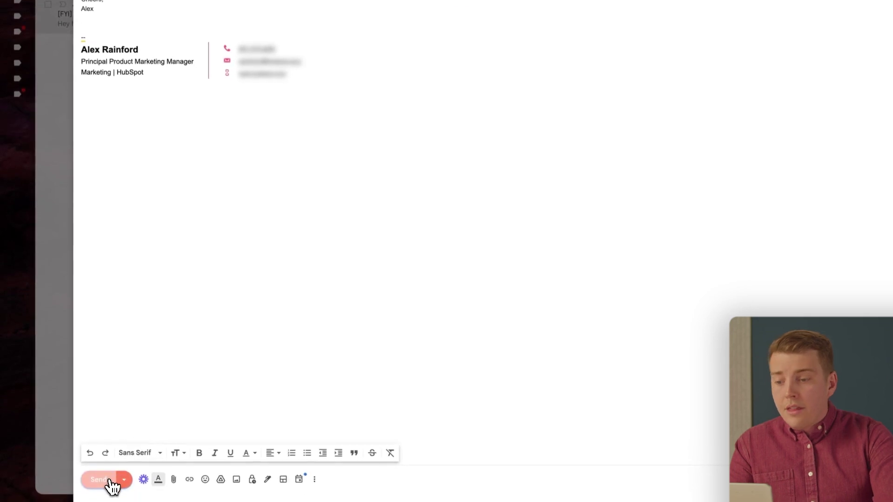
pyautogui.click(111, 480)
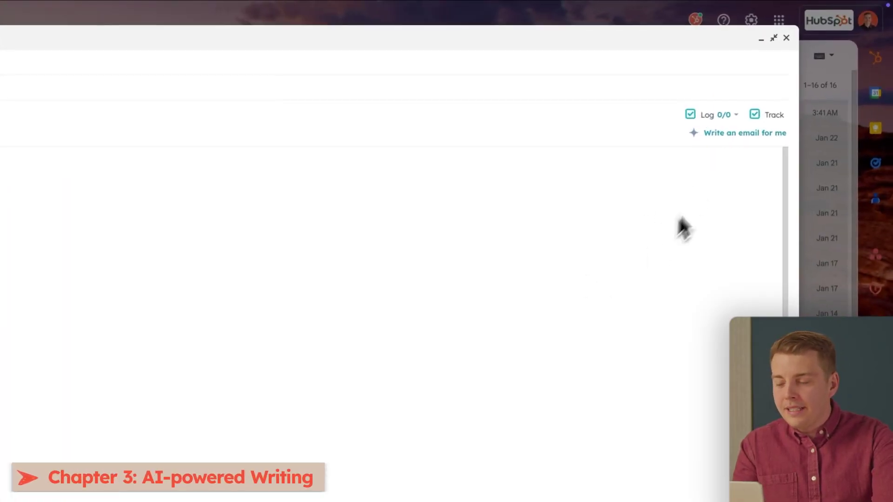
pyautogui.click(710, 138)
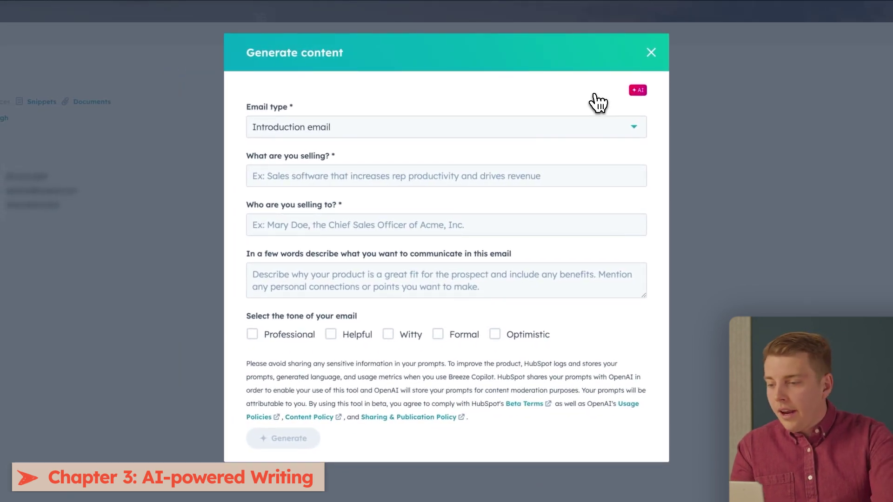
# Change the AI generator's email type from Introduction email to Cold outreach email.
pyautogui.click(569, 129)
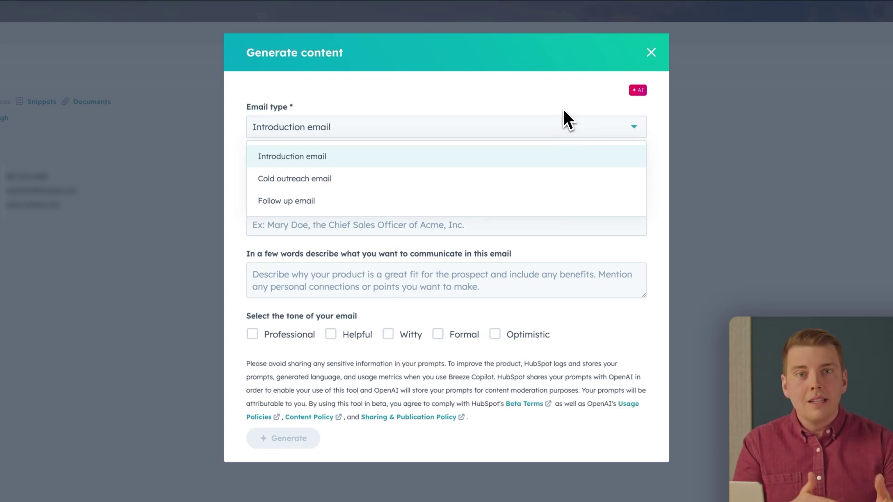
pyautogui.click(564, 110)
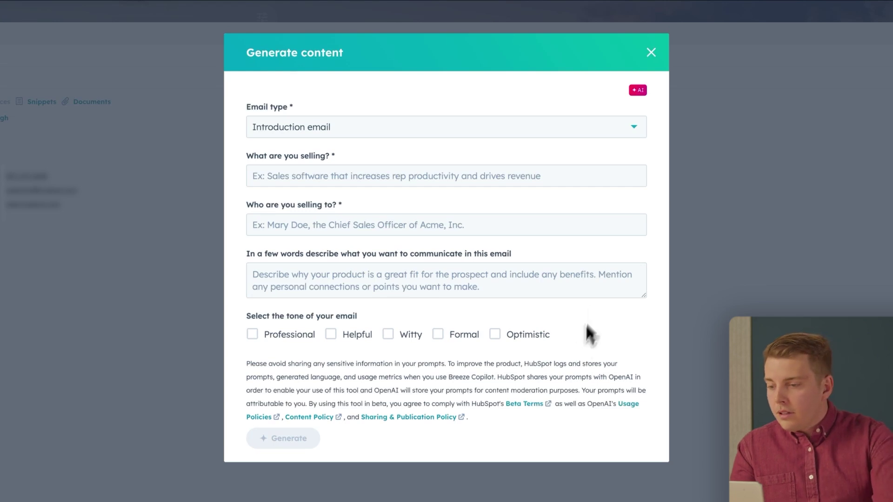
pyautogui.click(531, 132)
pyautogui.click(511, 179)
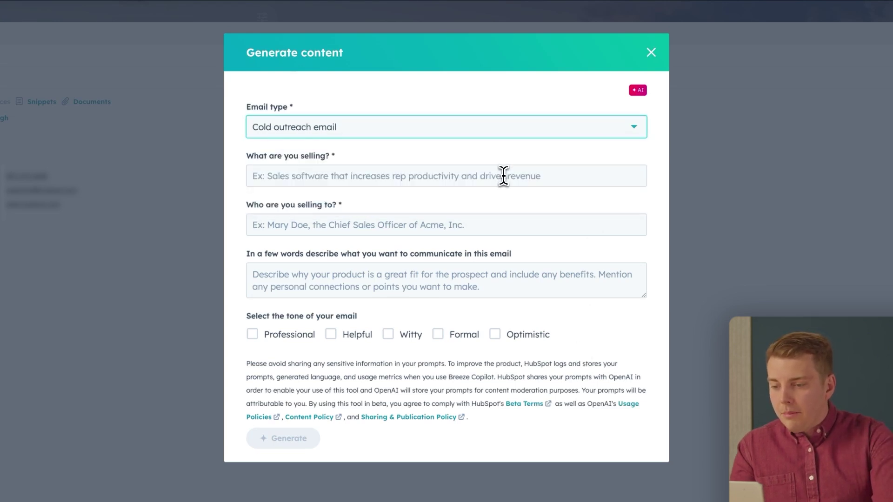
# Enter 'giant oversized bean bags' as the product, 'hotels and apartment buildings' as the audience, and paste the description.
pyautogui.click(510, 179)
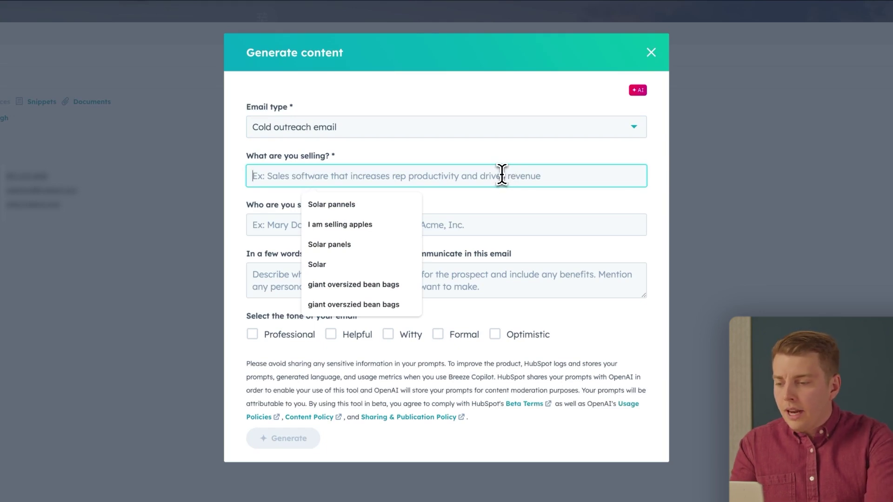
pyautogui.write('giant oversized bean bags')
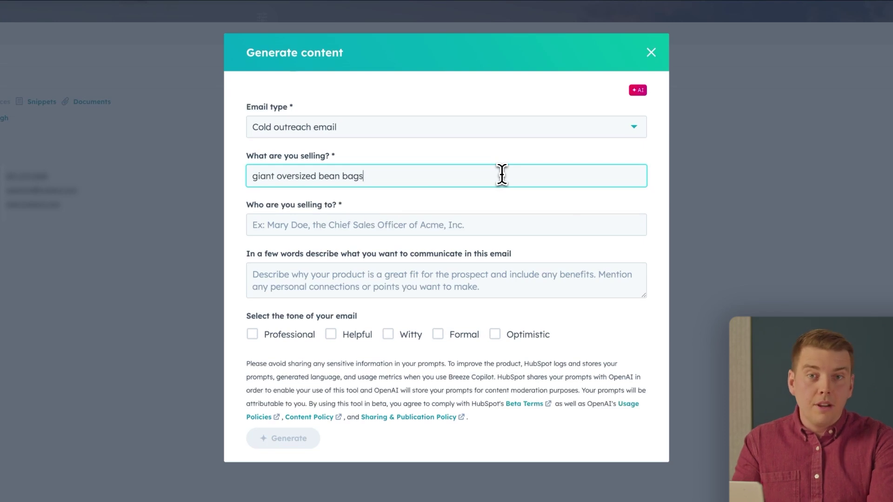
pyautogui.click(440, 224)
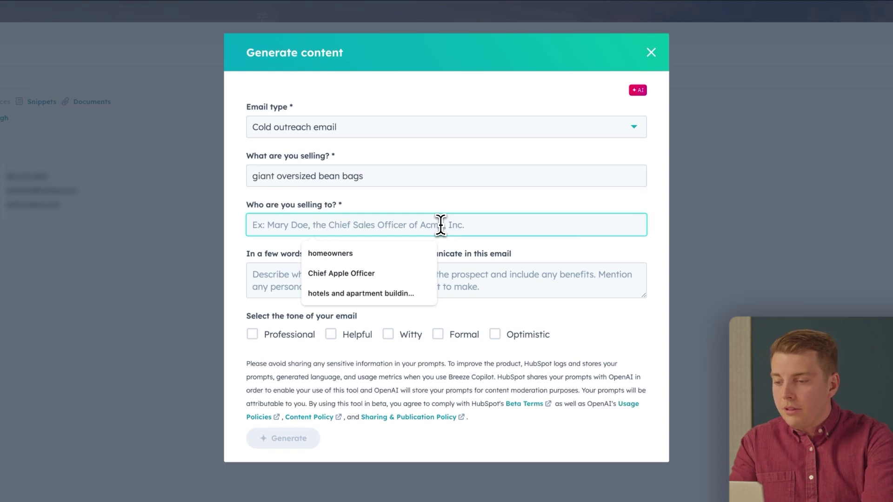
pyautogui.write('hotels and apartment buildings')
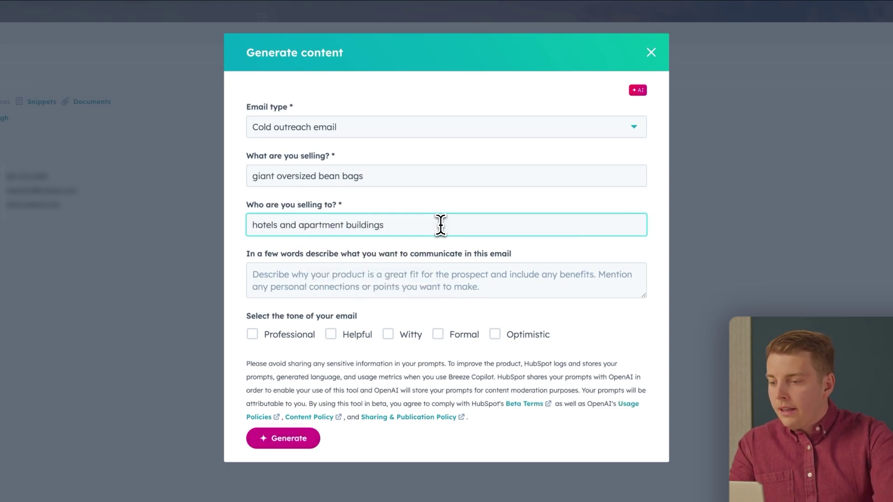
pyautogui.click(452, 278)
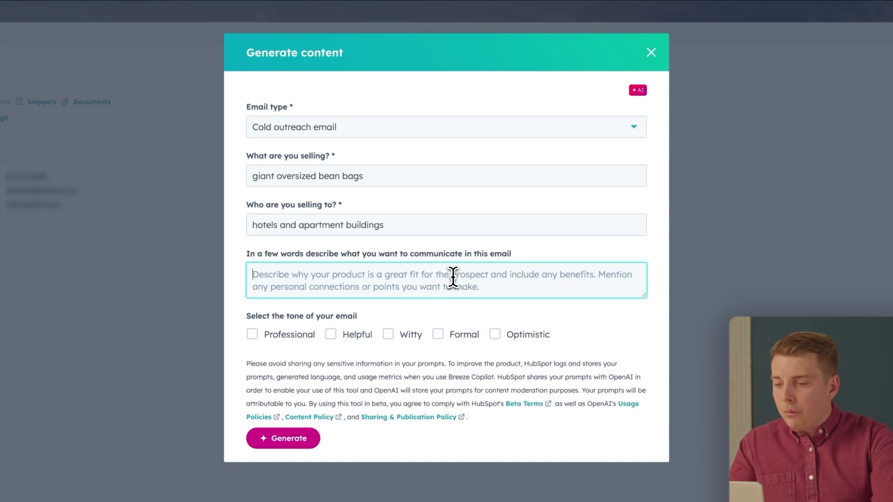
pyautogui.hotkey('ctrl', 'v')
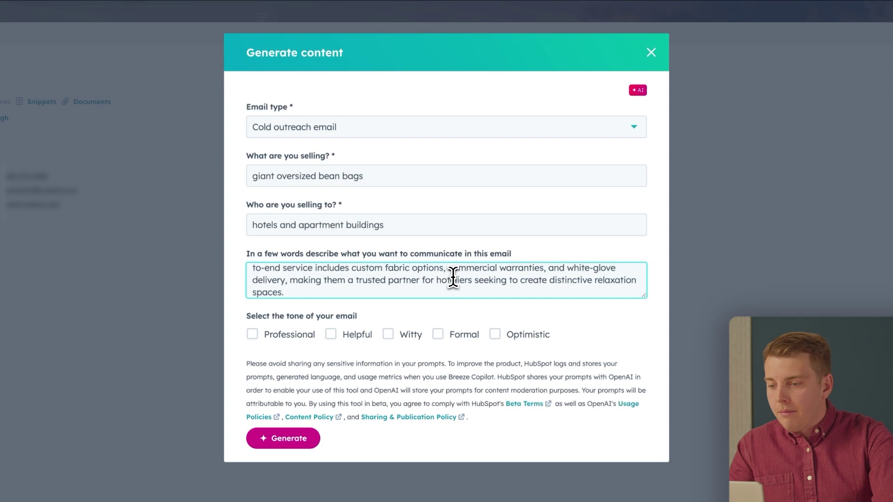
# Set the tone to Professional and Helpful and generate the cold outreach email.
pyautogui.scroll(3, 452, 279)
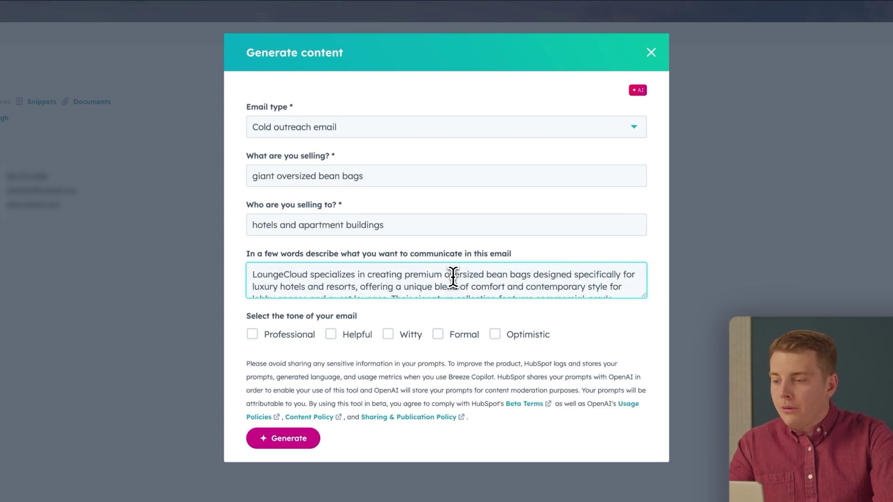
pyautogui.click(287, 334)
pyautogui.click(355, 335)
pyautogui.click(281, 439)
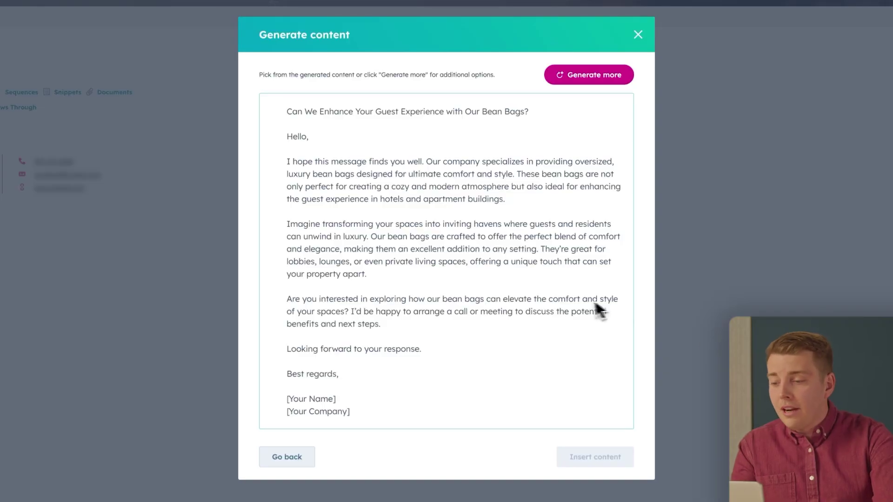
# Select the generated bean-bag email draft and insert it into the Gmail message.
pyautogui.click(576, 303)
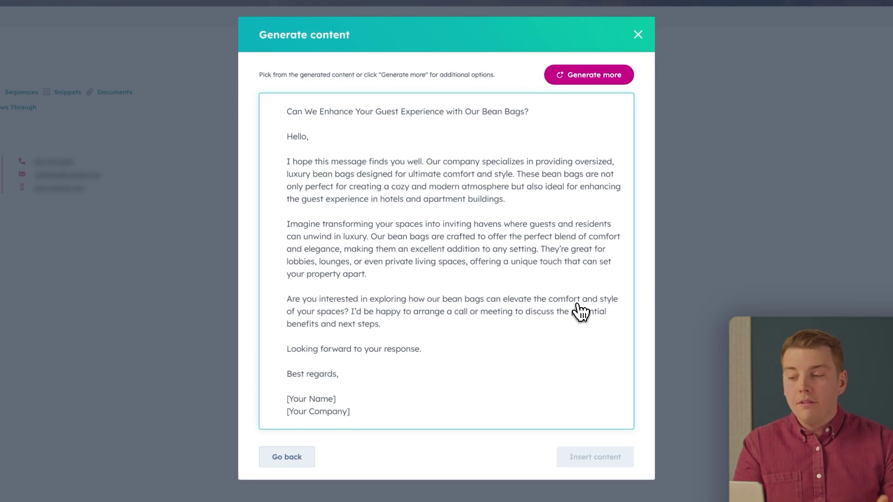
pyautogui.click(579, 311)
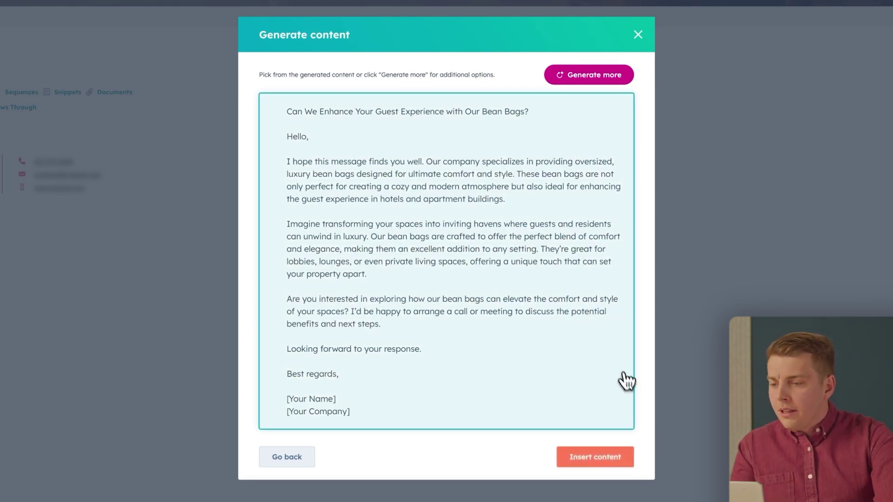
pyautogui.click(595, 457)
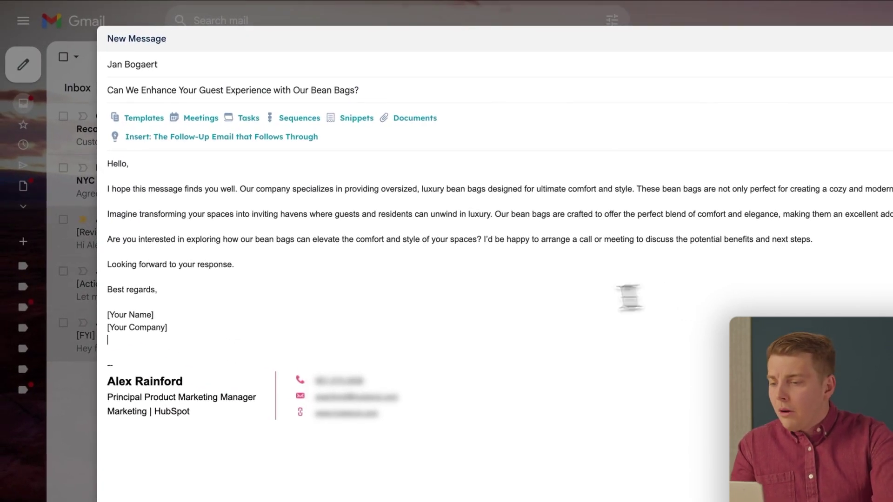
# Delete the [Your Name] and [Your Company] lines, greet the recipient by first name, and send.
pyautogui.moveTo(167, 328); pyautogui.dragTo(112, 311)
pyautogui.press('BackSpace')
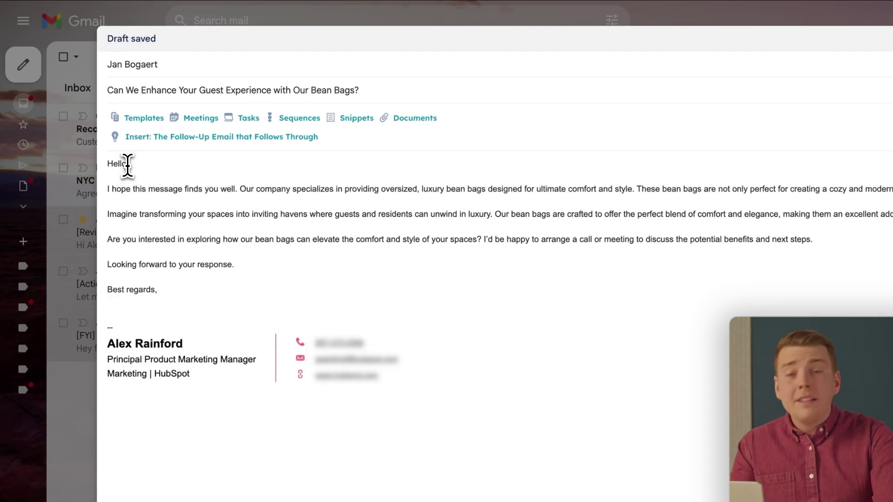
pyautogui.write('Jan')
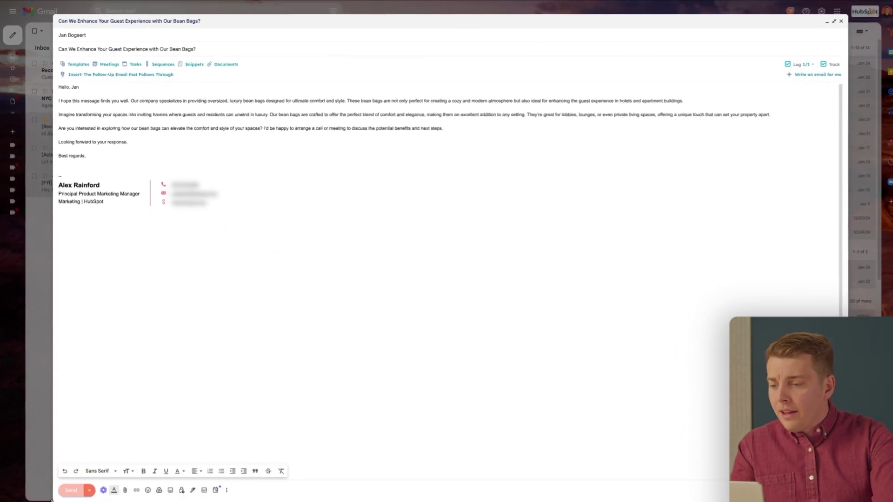
pyautogui.click(72, 491)
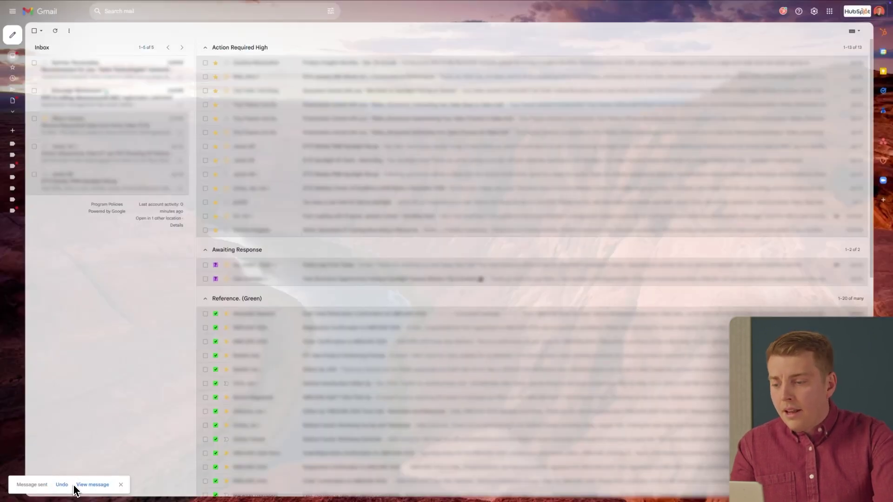